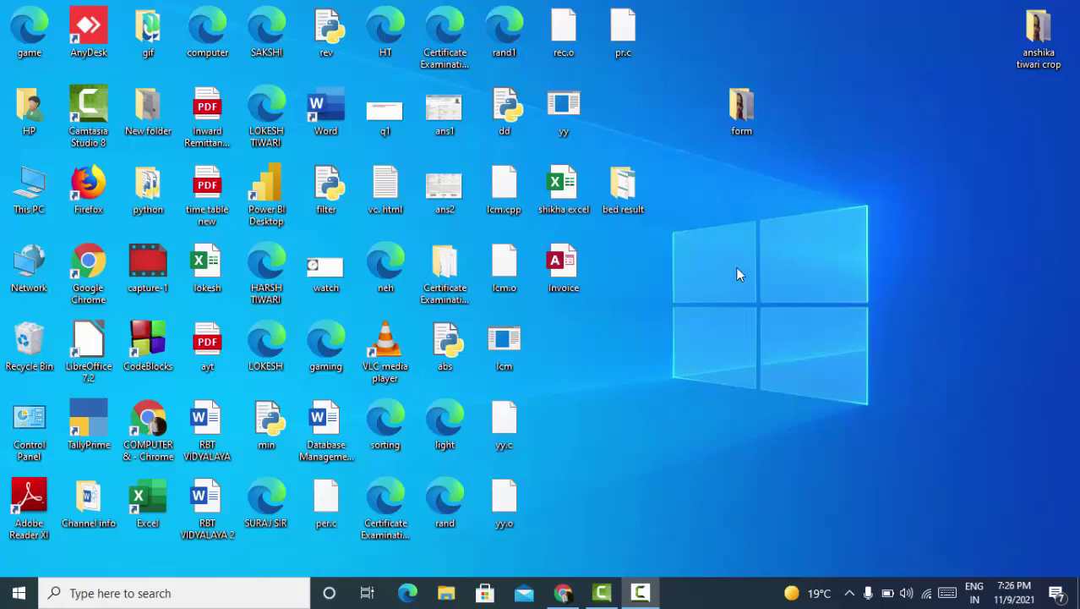
Refresh the desktop twice, then bring the Google Sheets student marks table to the front.
{"action": "right_click", "coordinate": [709, 198]}
{"action": "left_click", "coordinate": [751, 247]}
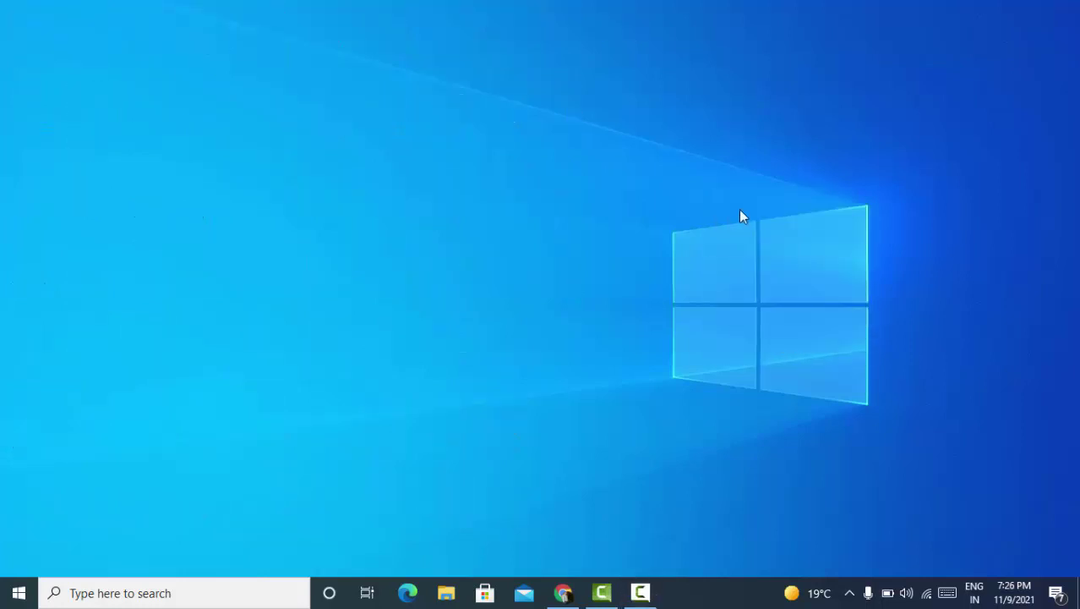
{"action": "right_click", "coordinate": [738, 207]}
{"action": "left_click", "coordinate": [785, 256]}
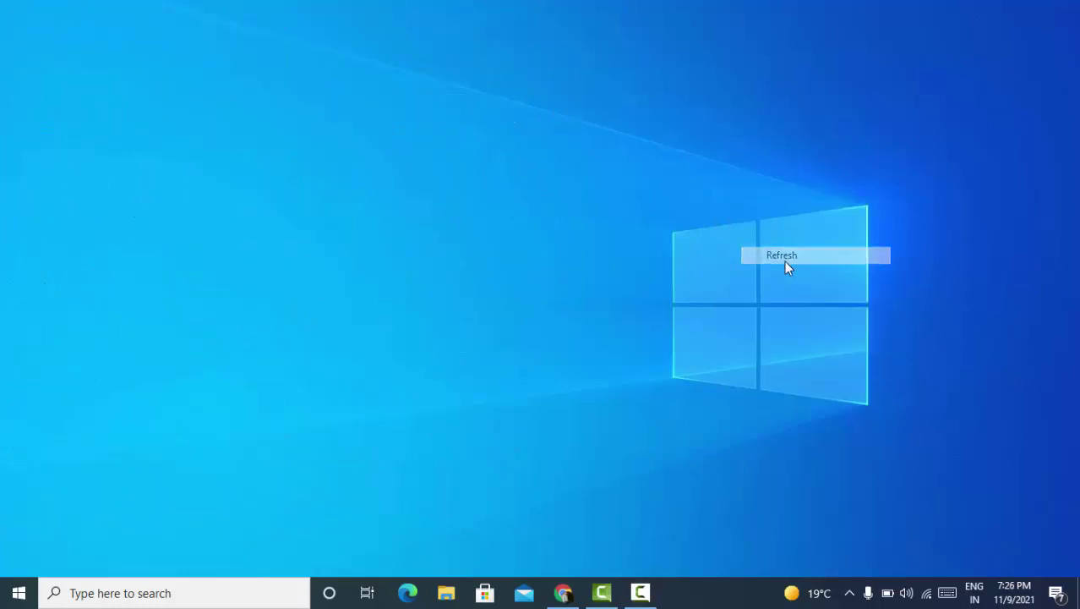
{"action": "left_click", "coordinate": [568, 594]}
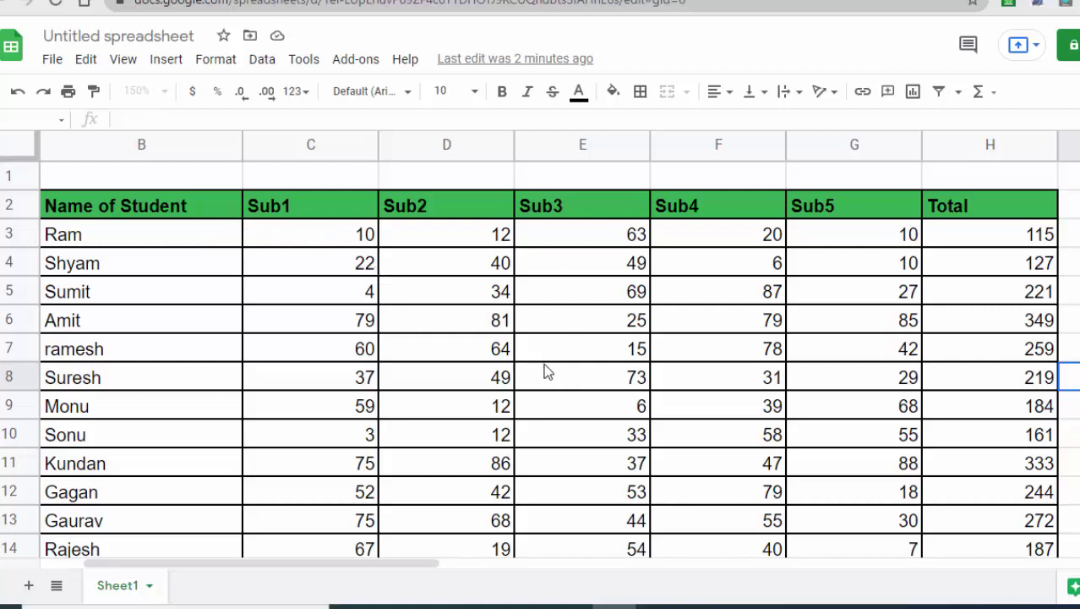
Select the marks table range B2:H14 with Ctrl+A and scroll to check it.
{"action": "left_click", "coordinate": [617, 382]}
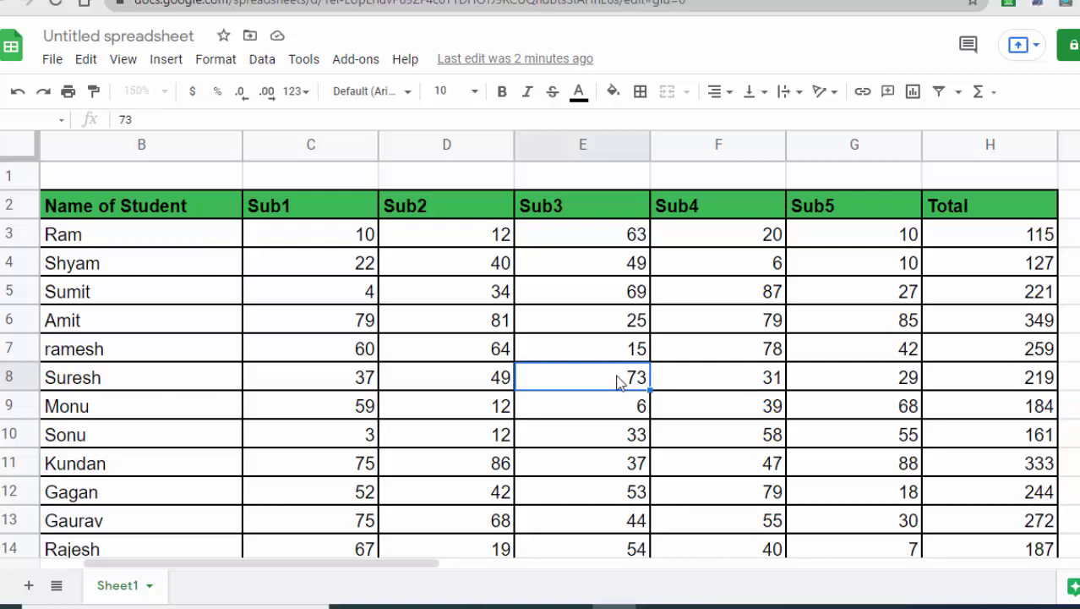
{"action": "key", "text": "ctrl+a"}
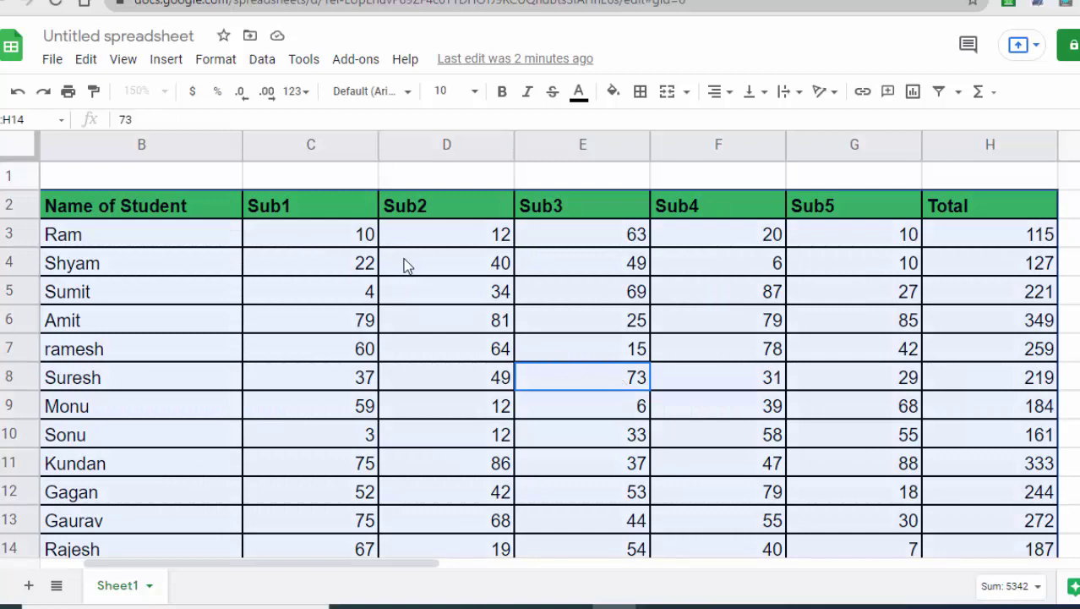
{"action": "scroll", "coordinate": [301, 225], "scroll_direction": "down", "scroll_amount": 2}
{"action": "scroll", "coordinate": [300, 236], "scroll_direction": "down", "scroll_amount": 2}
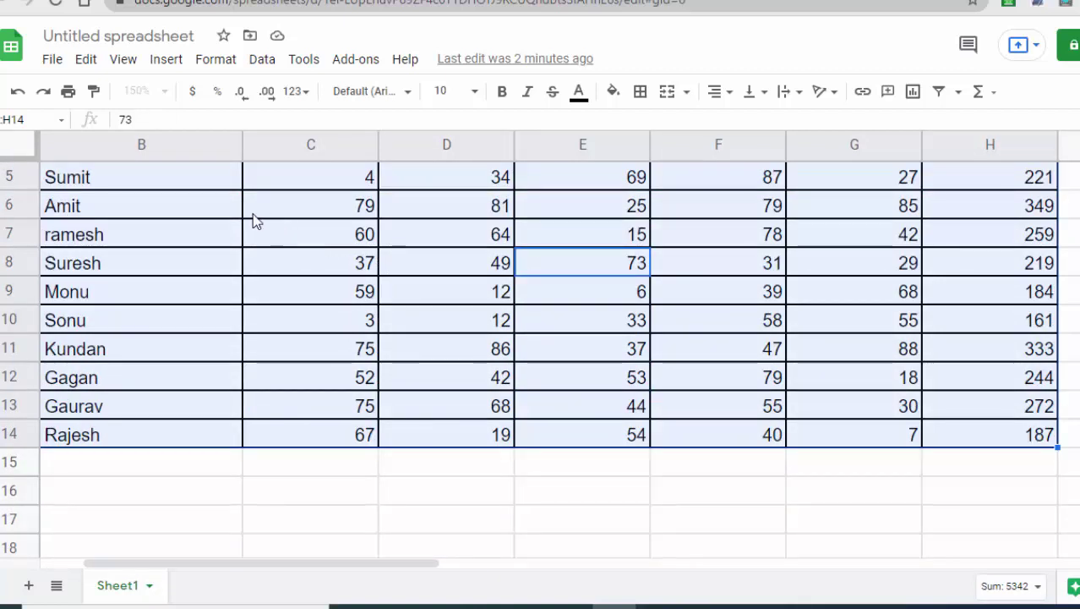
{"action": "scroll", "coordinate": [209, 237], "scroll_direction": "down", "scroll_amount": 4}
{"action": "scroll", "coordinate": [208, 236], "scroll_direction": "up", "scroll_amount": 5}
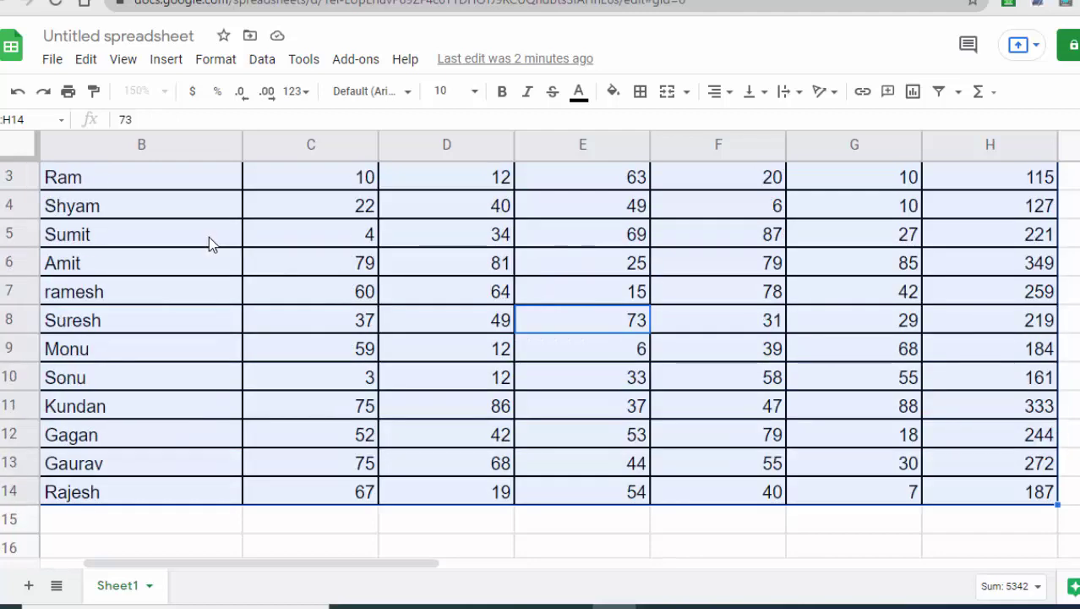
{"action": "scroll", "coordinate": [207, 251], "scroll_direction": "up", "scroll_amount": 2}
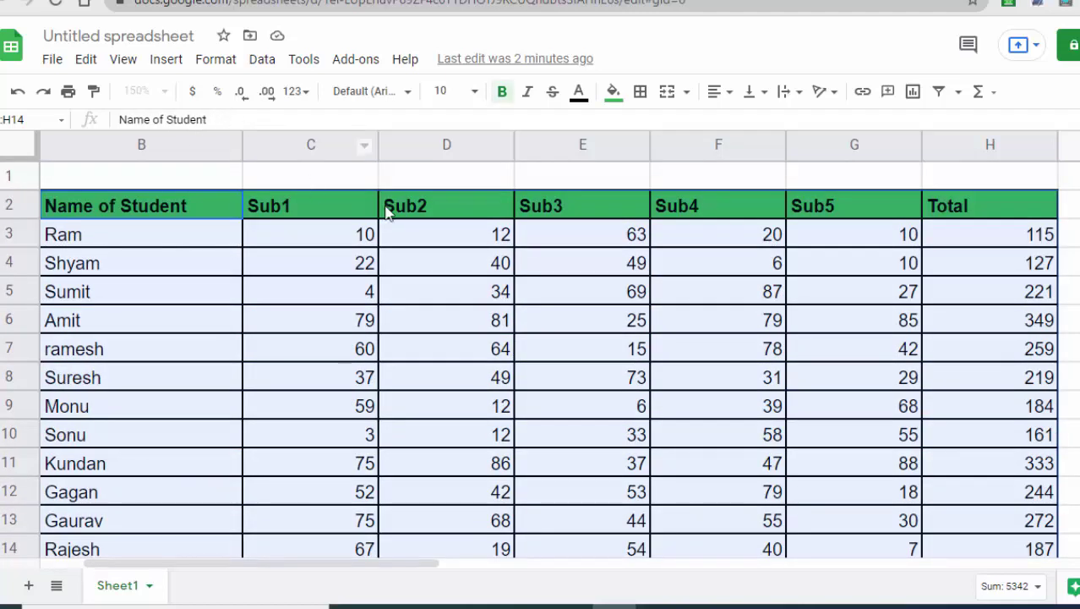
Open the Sort range dialog for the selected B2:H14 from the right-click menu.
{"action": "right_click", "coordinate": [450, 234]}
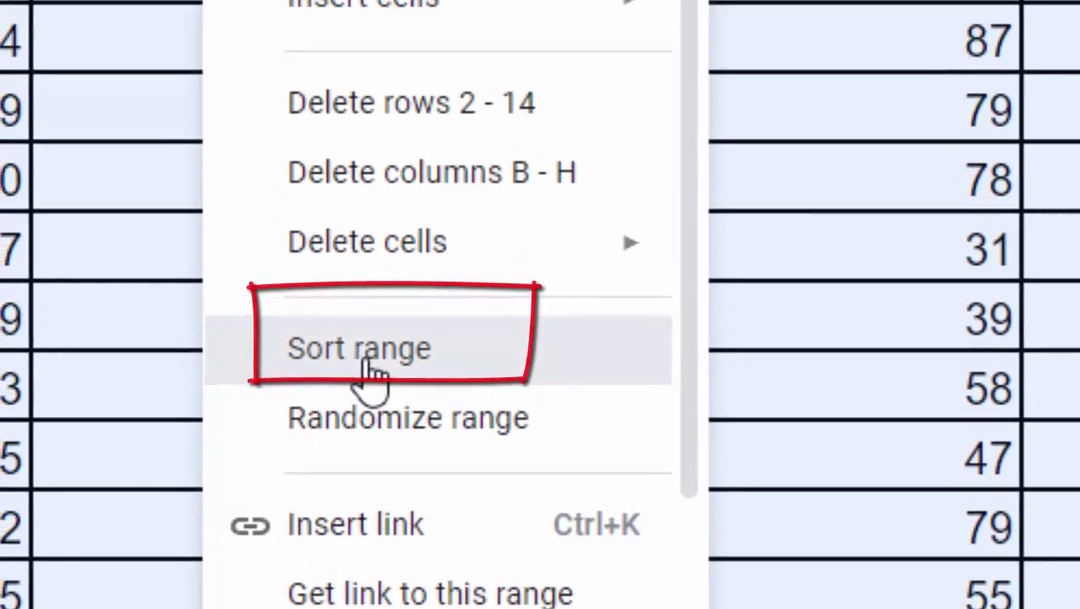
{"action": "left_click", "coordinate": [364, 313]}
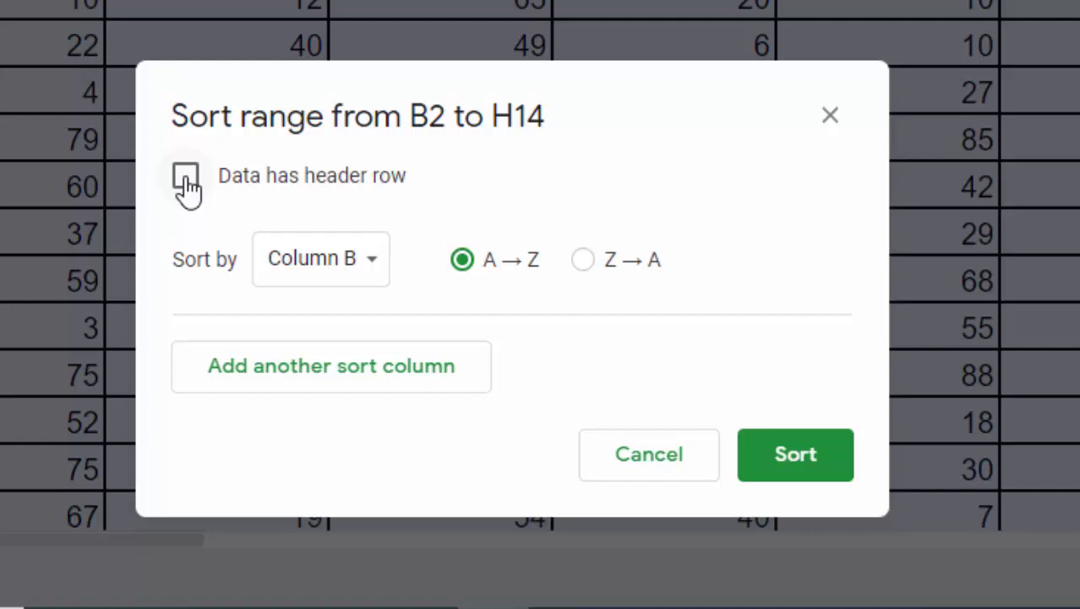
Sort B2:H14 A→Z by Column B then Column C, leaving 'Data has header row' unchecked.
{"action": "left_click", "coordinate": [372, 279]}
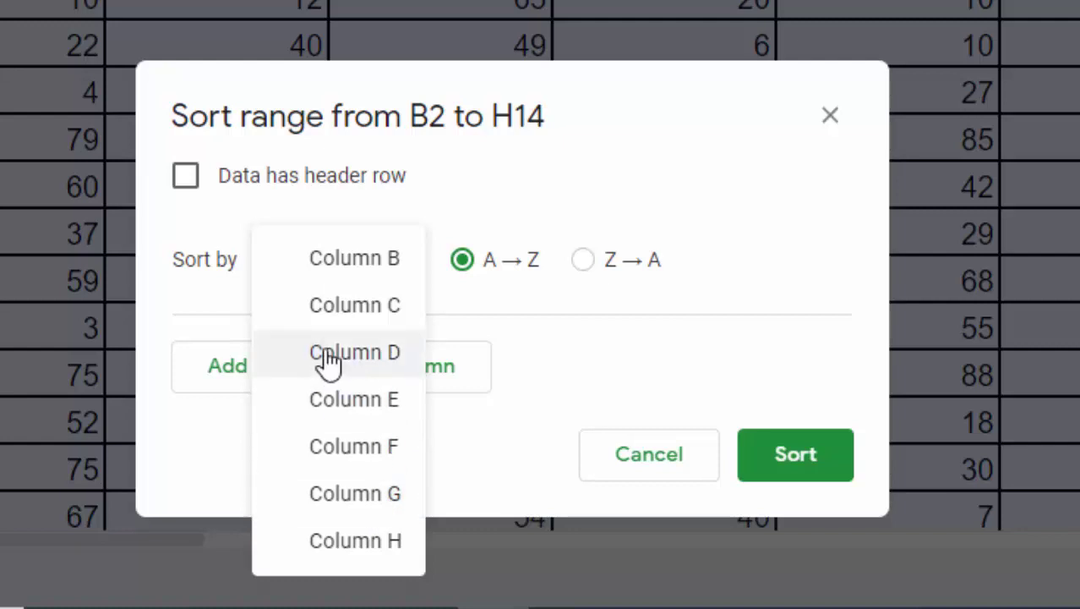
{"action": "left_click", "coordinate": [192, 180]}
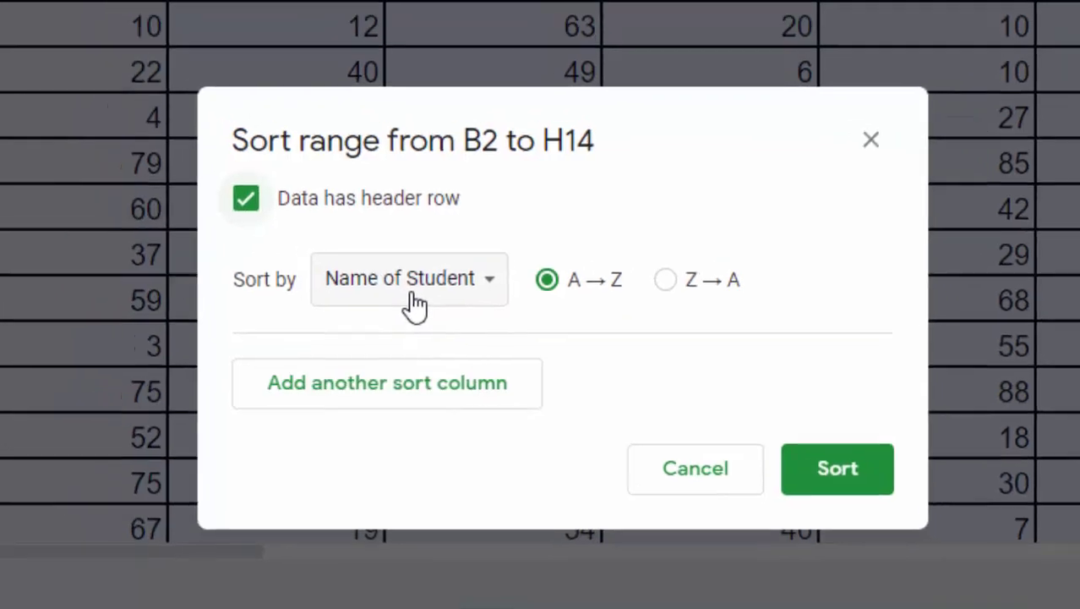
{"action": "left_click", "coordinate": [362, 284]}
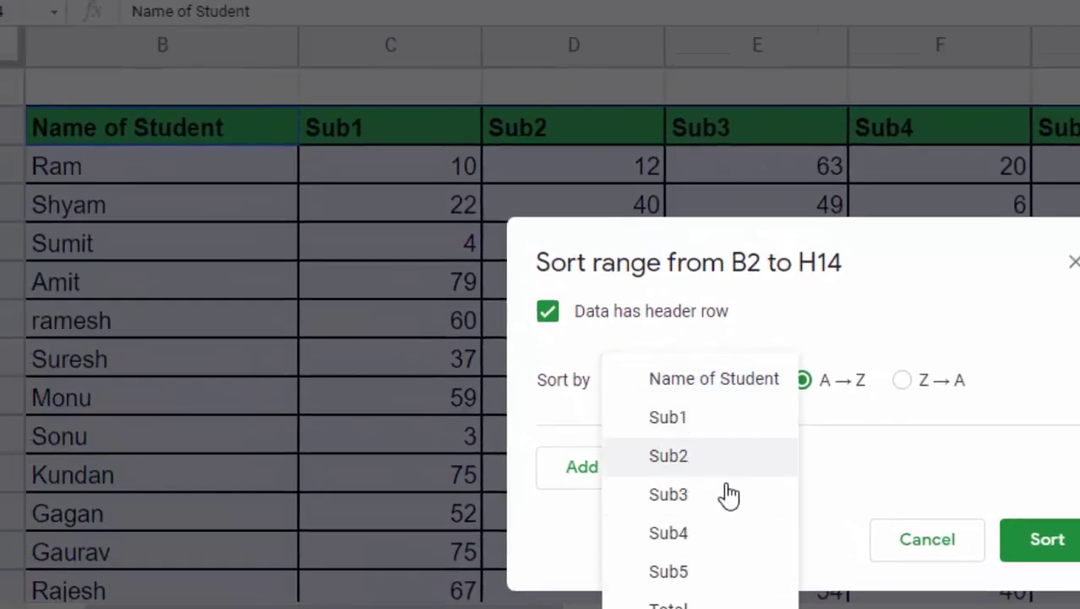
{"action": "left_click", "coordinate": [560, 319]}
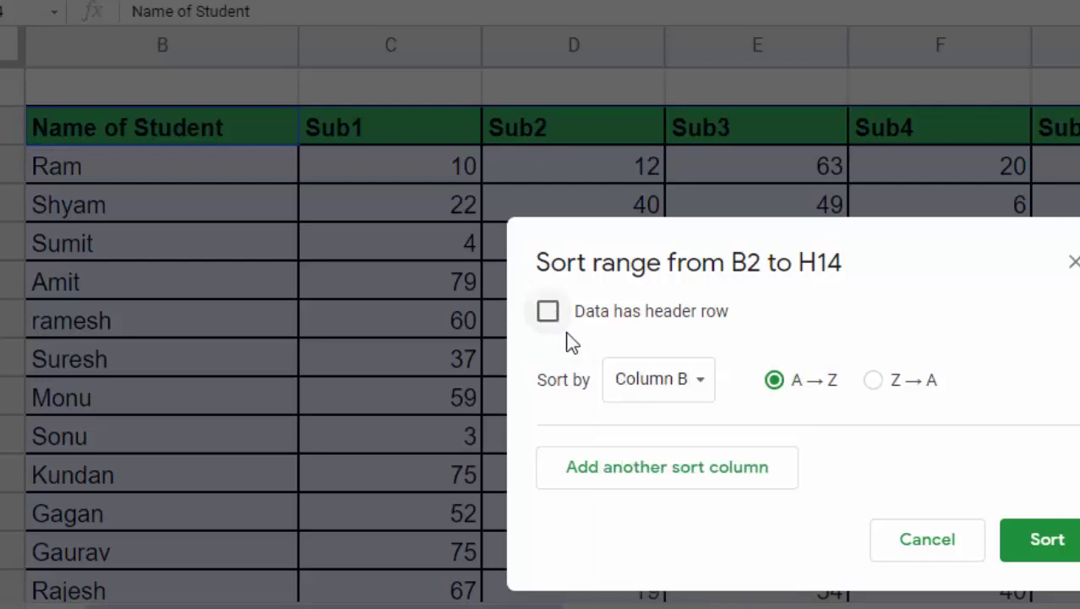
{"action": "left_click", "coordinate": [640, 478]}
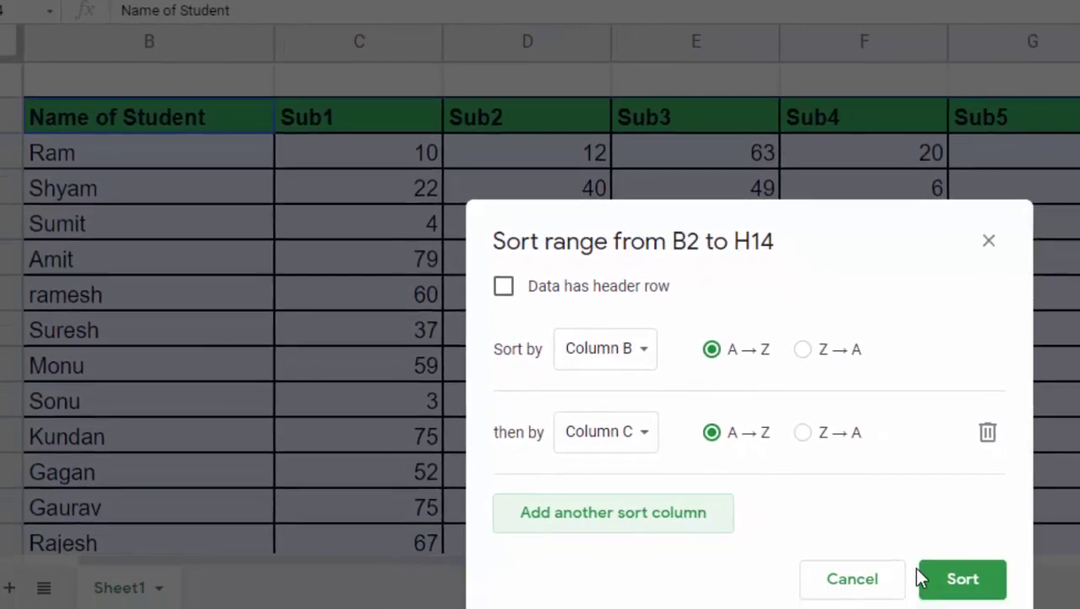
{"action": "left_click", "coordinate": [919, 577]}
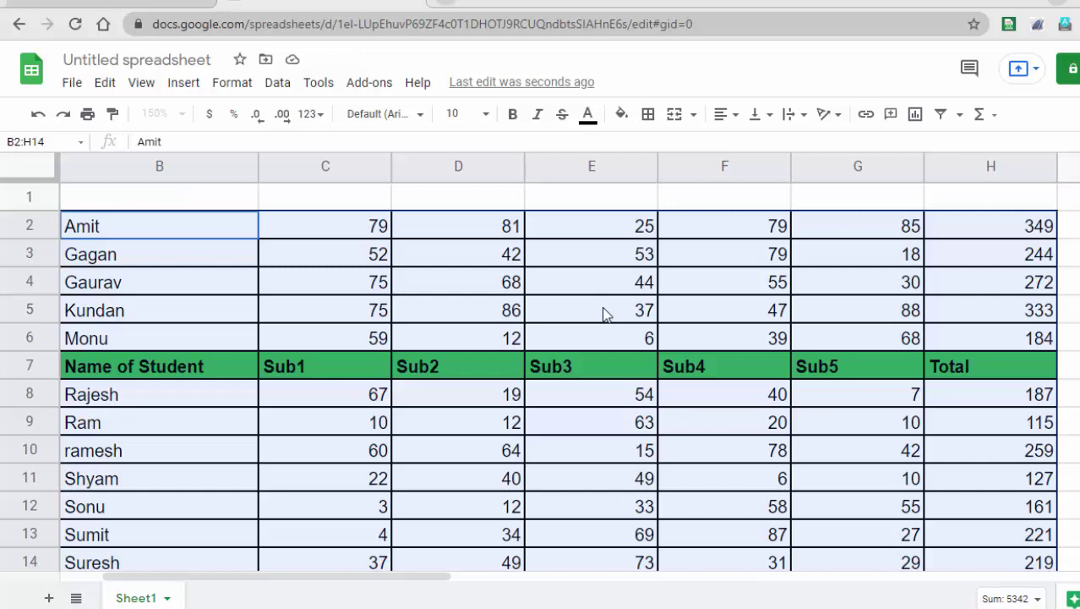
Undo the previous sort and select the student rows B3:H14.
{"action": "key", "text": "ctrl+z"}
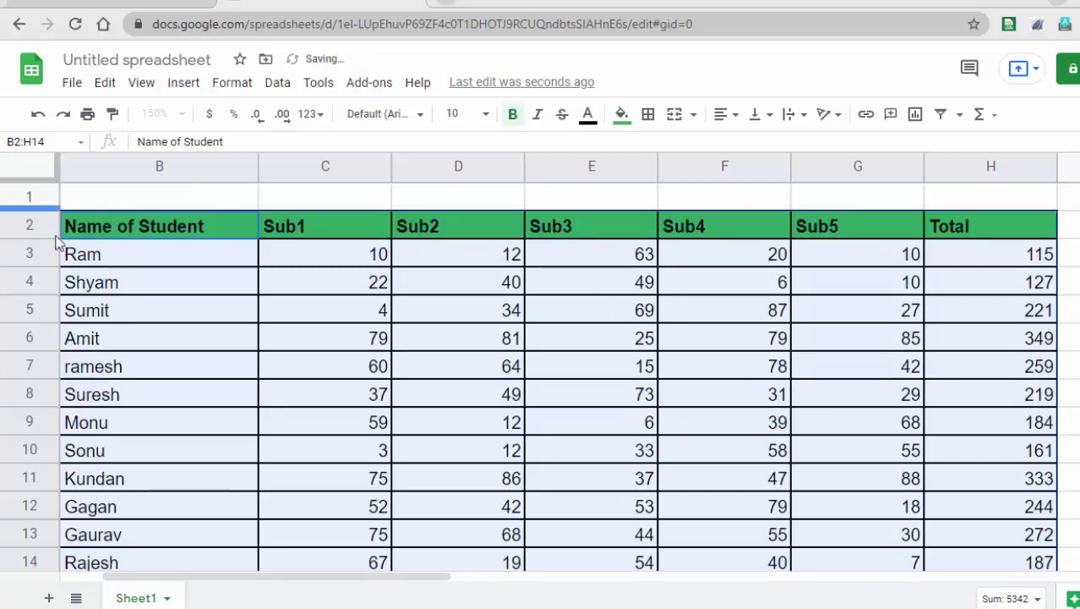
{"action": "left_click_drag", "start_coordinate": [116, 261], "coordinate": [321, 309]}
{"action": "left_click_drag", "start_coordinate": [628, 412], "coordinate": [1032, 579]}
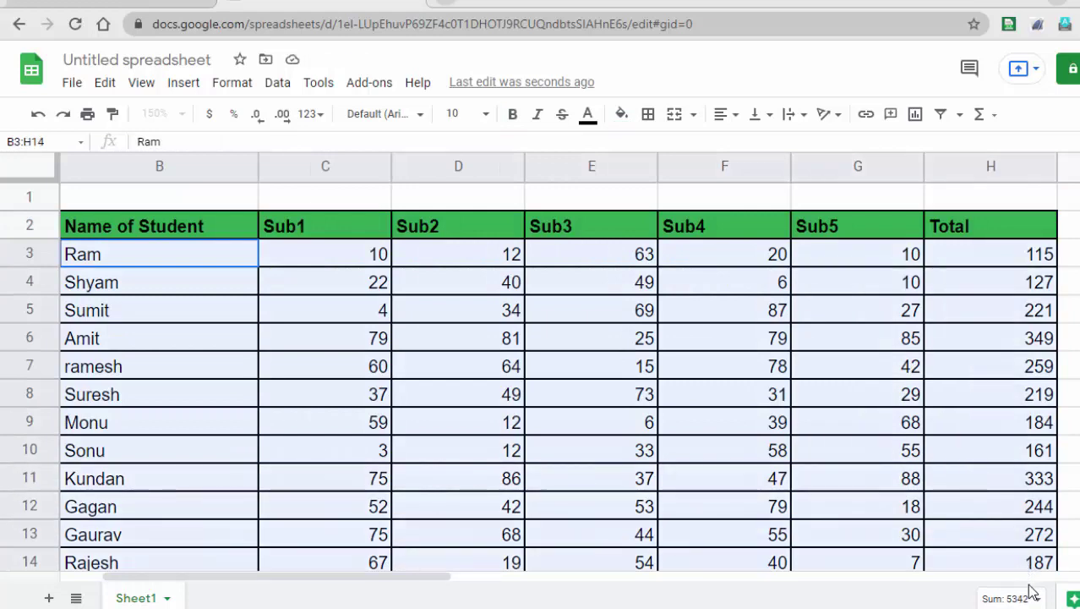
{"action": "scroll", "coordinate": [1014, 507], "scroll_direction": "down", "scroll_amount": 2}
{"action": "scroll", "coordinate": [1005, 460], "scroll_direction": "down", "scroll_amount": 3}
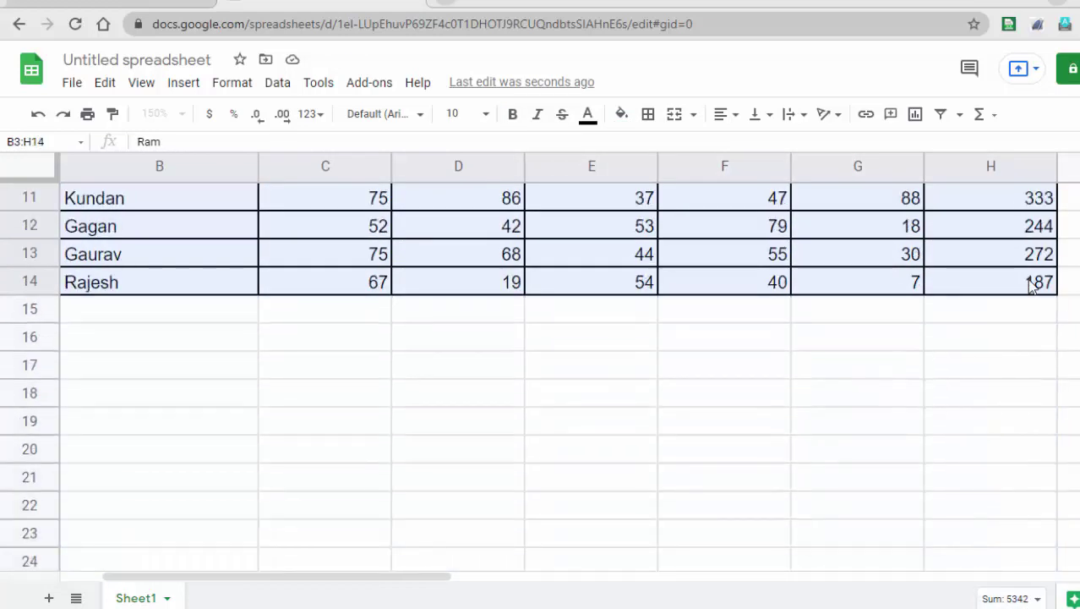
{"action": "scroll", "coordinate": [842, 335], "scroll_direction": "up", "scroll_amount": 5}
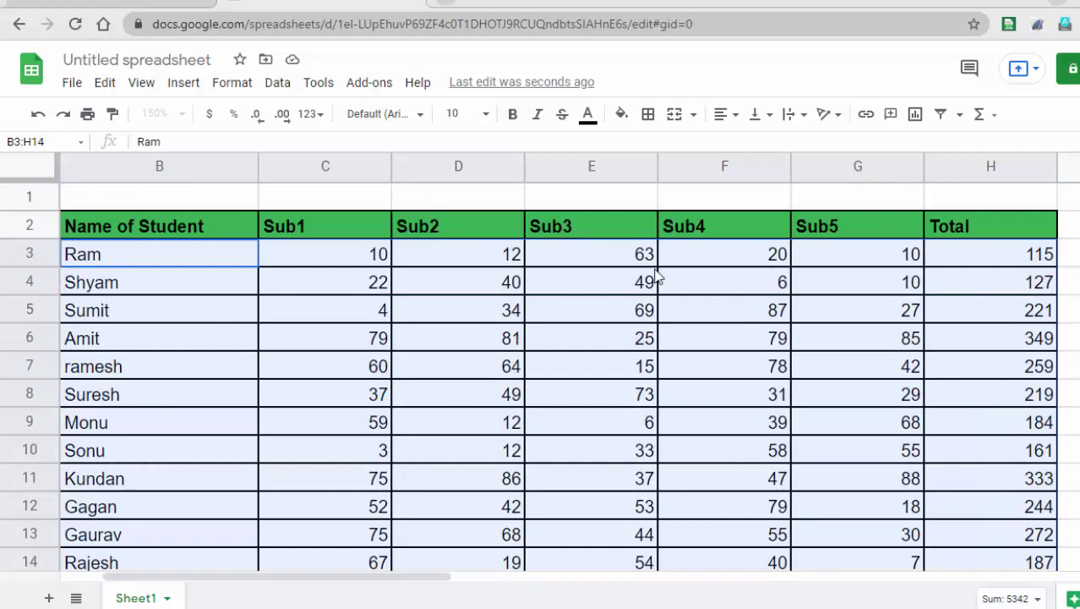
Sort B3:H14 A→Z by Column B, then Column C, then Column D.
{"action": "right_click", "coordinate": [556, 324]}
{"action": "left_click", "coordinate": [635, 438]}
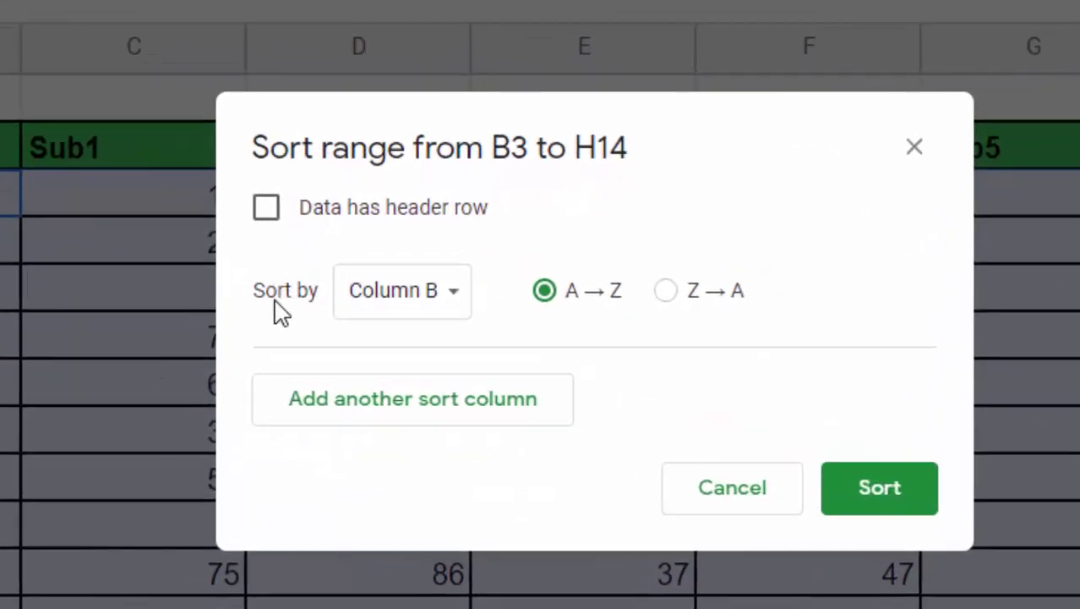
{"action": "left_click", "coordinate": [418, 409]}
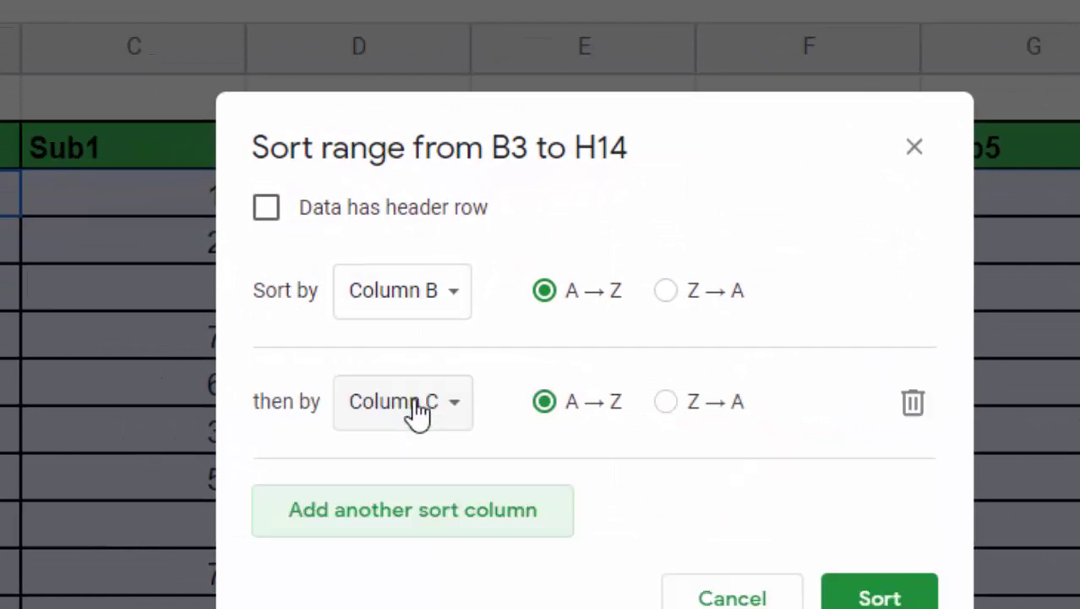
{"action": "left_click", "coordinate": [418, 513]}
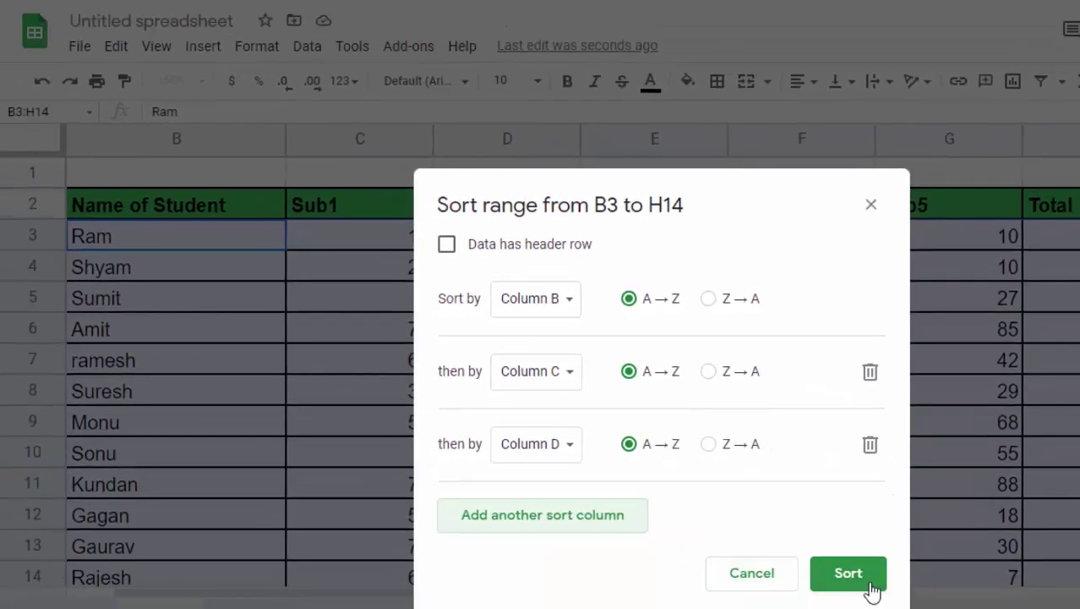
{"action": "left_click", "coordinate": [870, 584]}
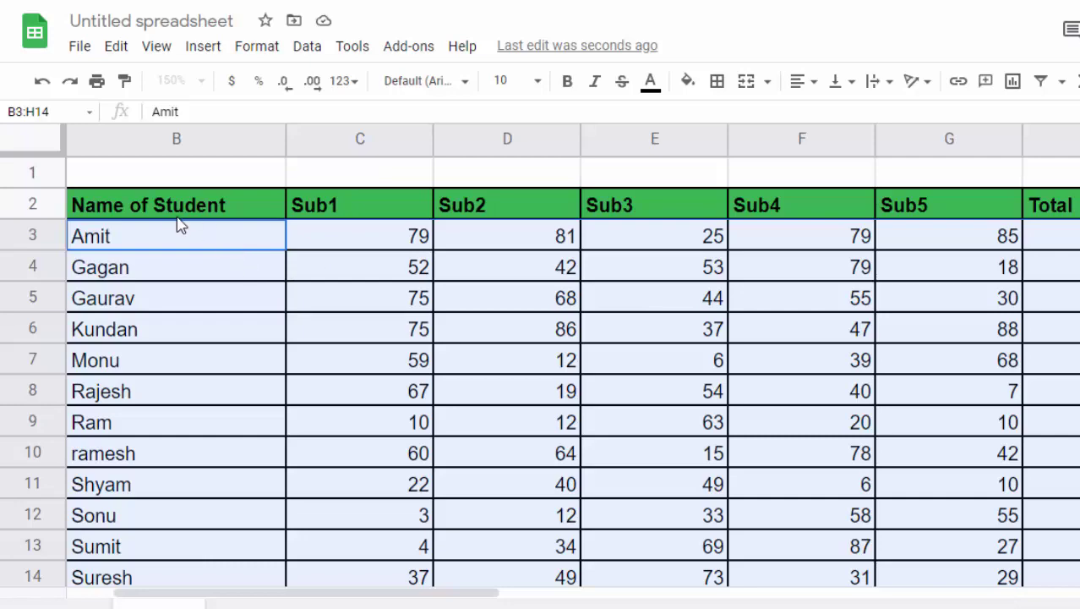
Select the whole table B2:H14, header row included, and open the Data menu.
{"action": "left_click_drag", "start_coordinate": [173, 213], "coordinate": [747, 401]}
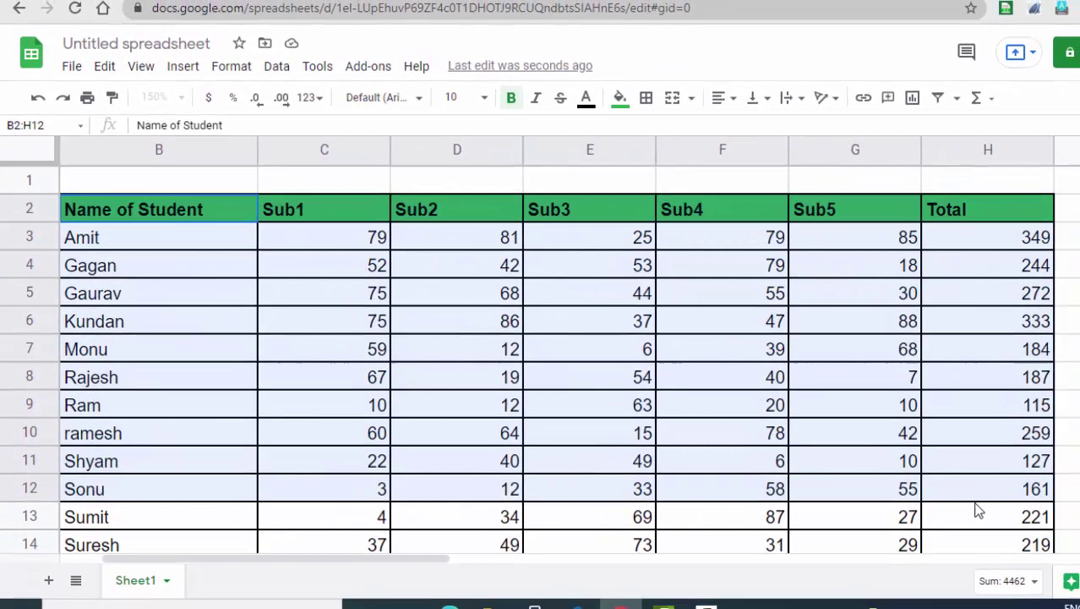
{"action": "mouse_move", "coordinate": [746, 402]}
{"action": "left_mouse_down"}
{"action": "mouse_move", "coordinate": [995, 526]}
{"action": "mouse_move", "coordinate": [1025, 558]}
{"action": "mouse_move", "coordinate": [1043, 372]}
{"action": "mouse_move", "coordinate": [1015, 350]}
{"action": "left_mouse_up"}
{"action": "scroll", "coordinate": [845, 338], "scroll_direction": "up", "scroll_amount": 3}
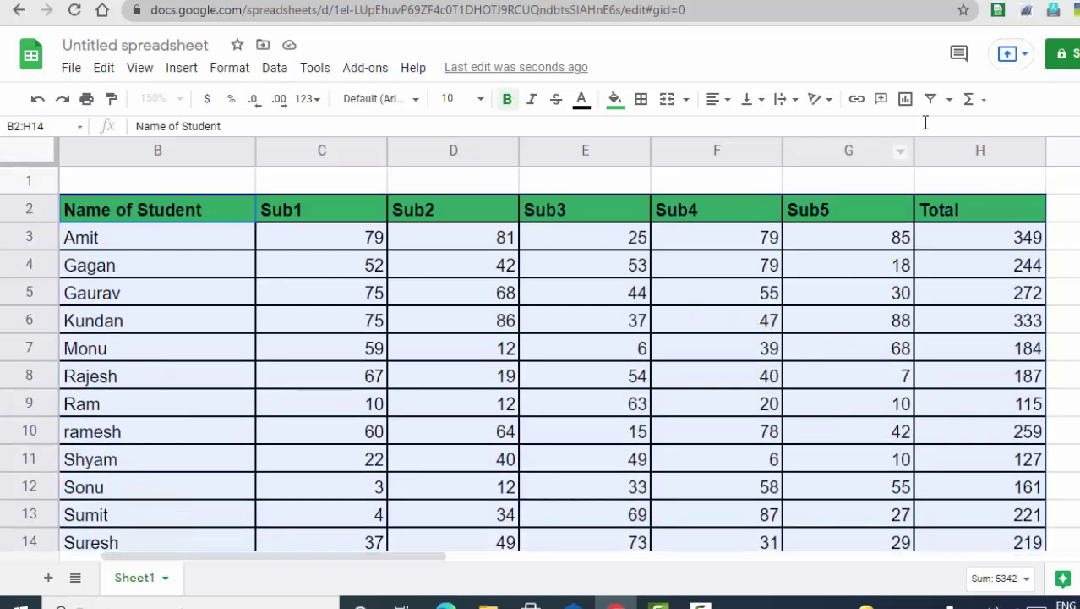
{"action": "left_click", "coordinate": [948, 99]}
{"action": "left_click", "coordinate": [279, 69]}
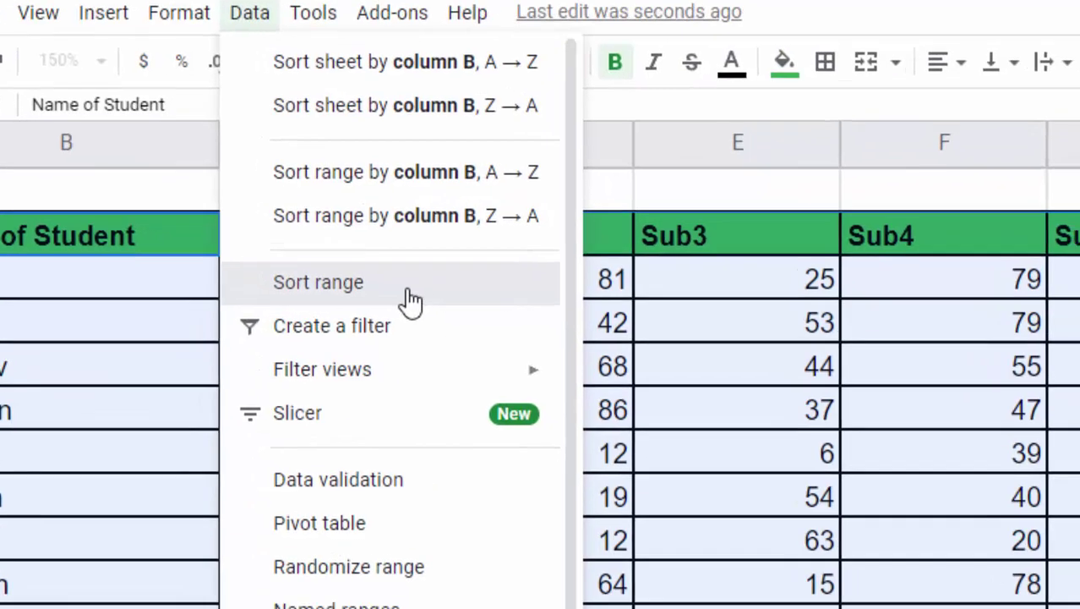
Sort B2:H14 A→Z by Name of Student with 'Data has header row' ticked.
{"action": "left_click", "coordinate": [409, 292]}
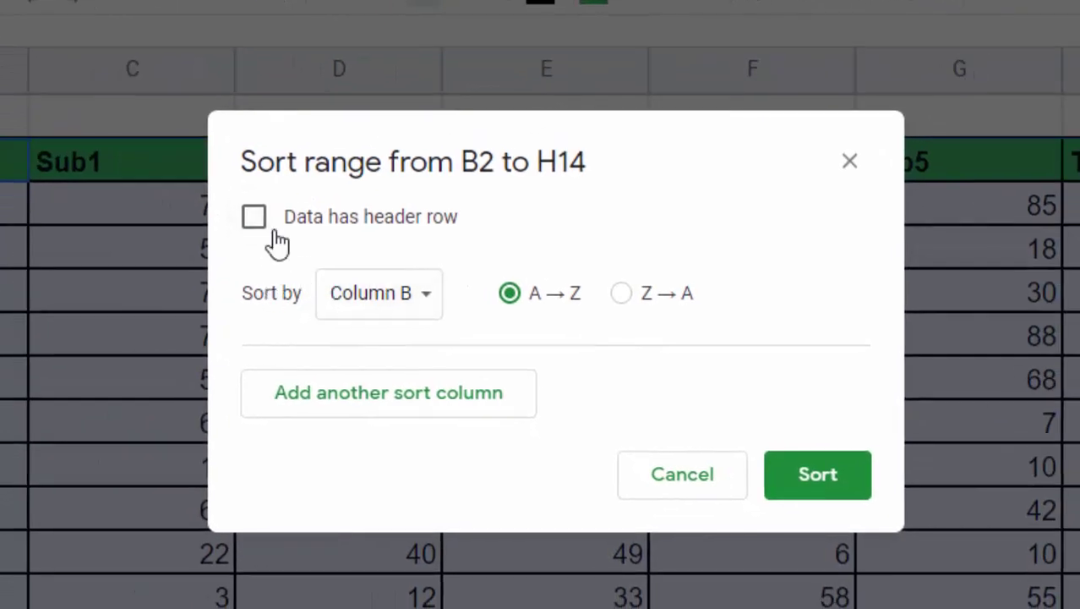
{"action": "left_click", "coordinate": [255, 220]}
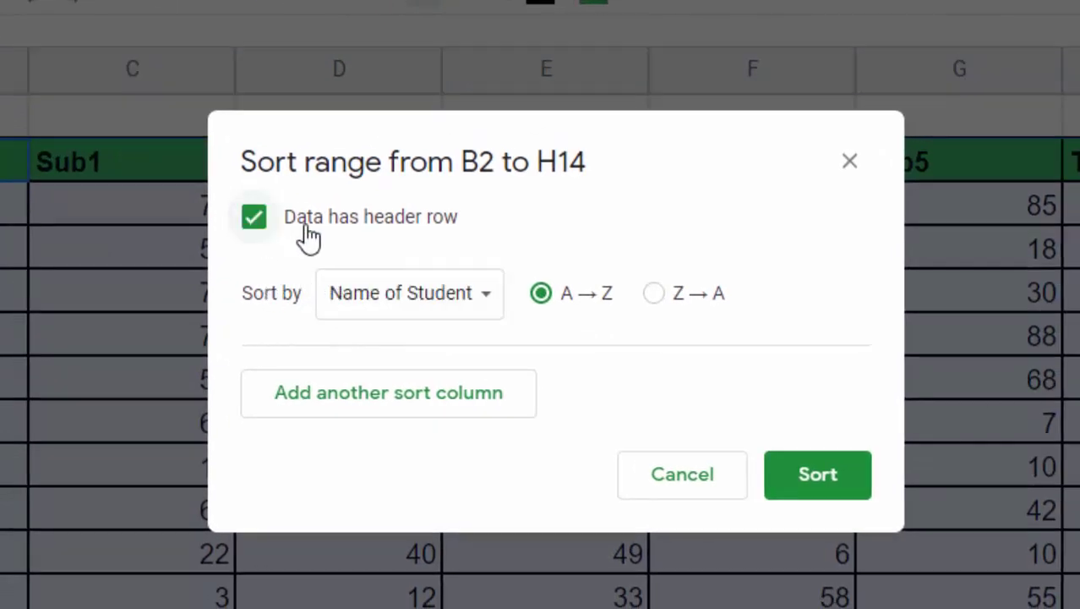
{"action": "left_click", "coordinate": [803, 476]}
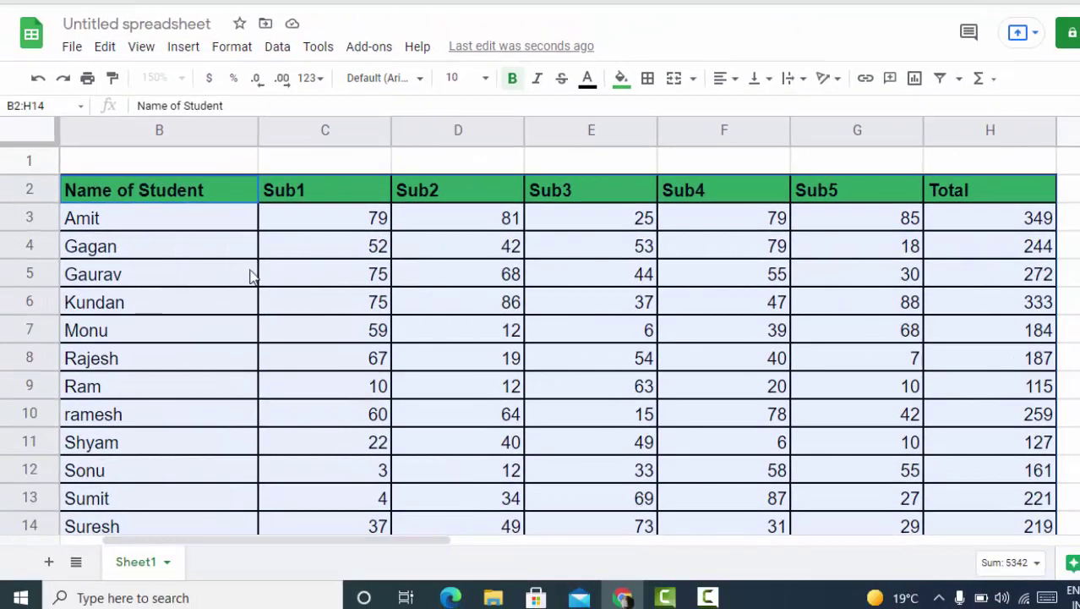
{"action": "scroll", "coordinate": [252, 276], "scroll_direction": "down", "scroll_amount": 2}
{"action": "scroll", "coordinate": [252, 279], "scroll_direction": "up", "scroll_amount": 1}
{"action": "scroll", "coordinate": [253, 275], "scroll_direction": "up", "scroll_amount": 1}
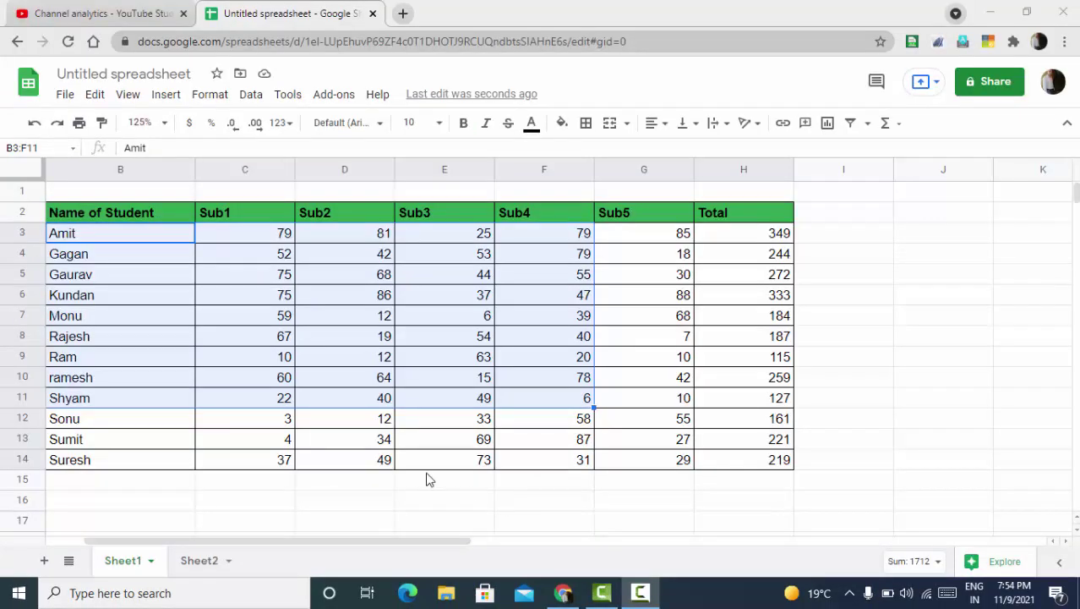
Deselect the table and select cell C4 on Sheet2.
{"action": "left_click", "coordinate": [432, 499]}
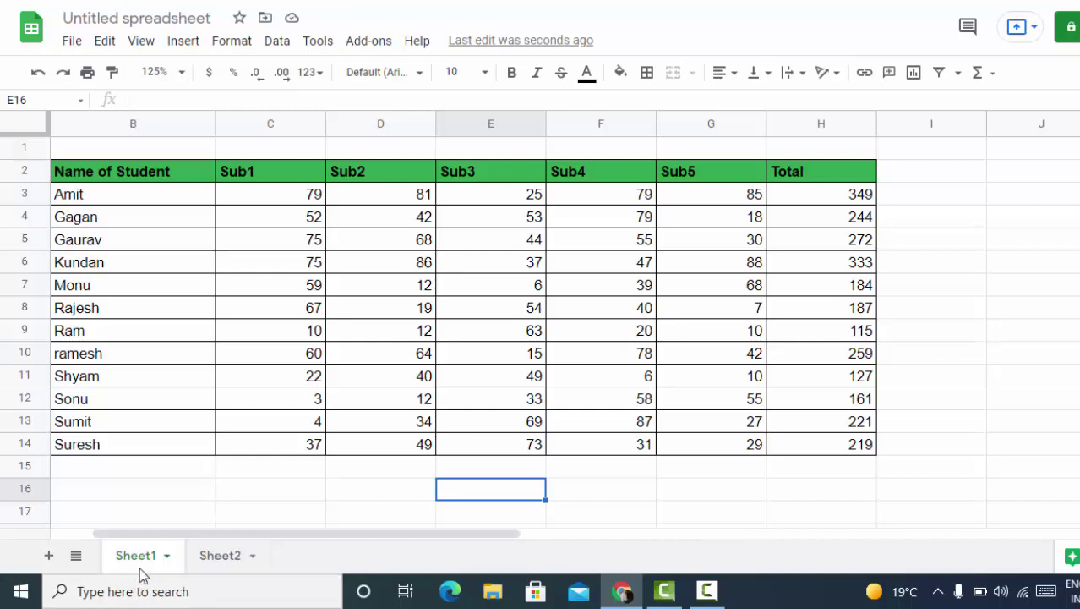
{"action": "left_click", "coordinate": [218, 558]}
{"action": "left_click", "coordinate": [264, 306]}
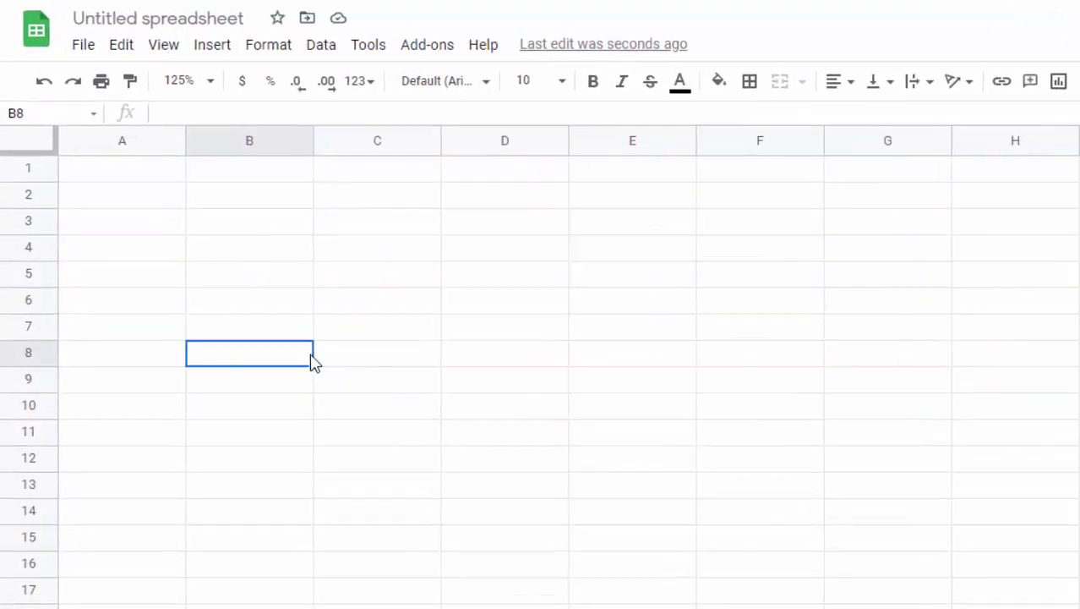
{"action": "left_click", "coordinate": [378, 264]}
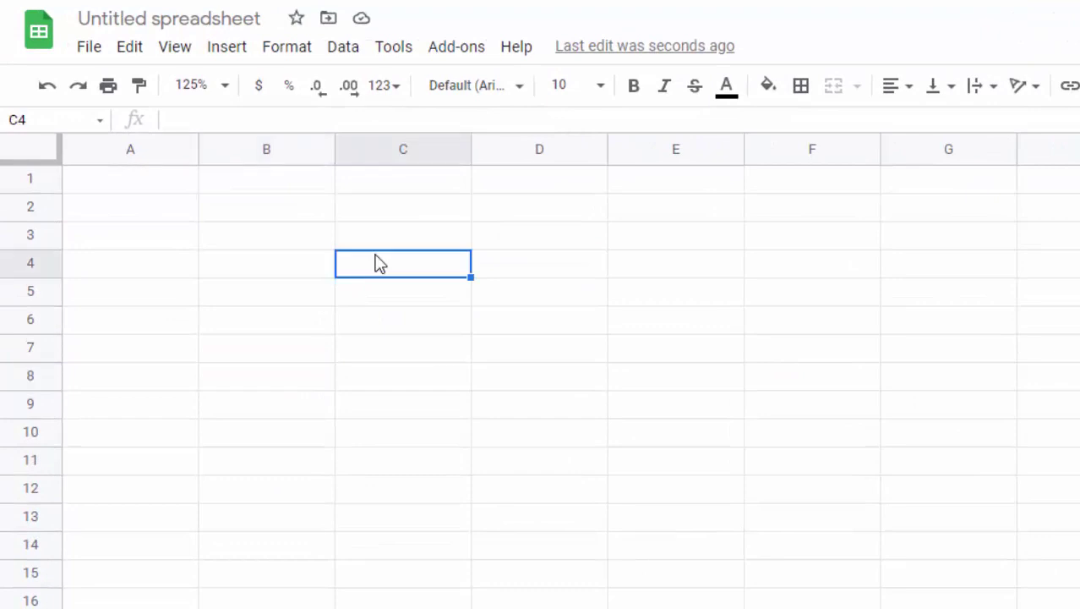
Enter =SORT(Sheet1!B3:H14) in C4 to list the students sorted by name.
{"action": "type", "text": "=s"}
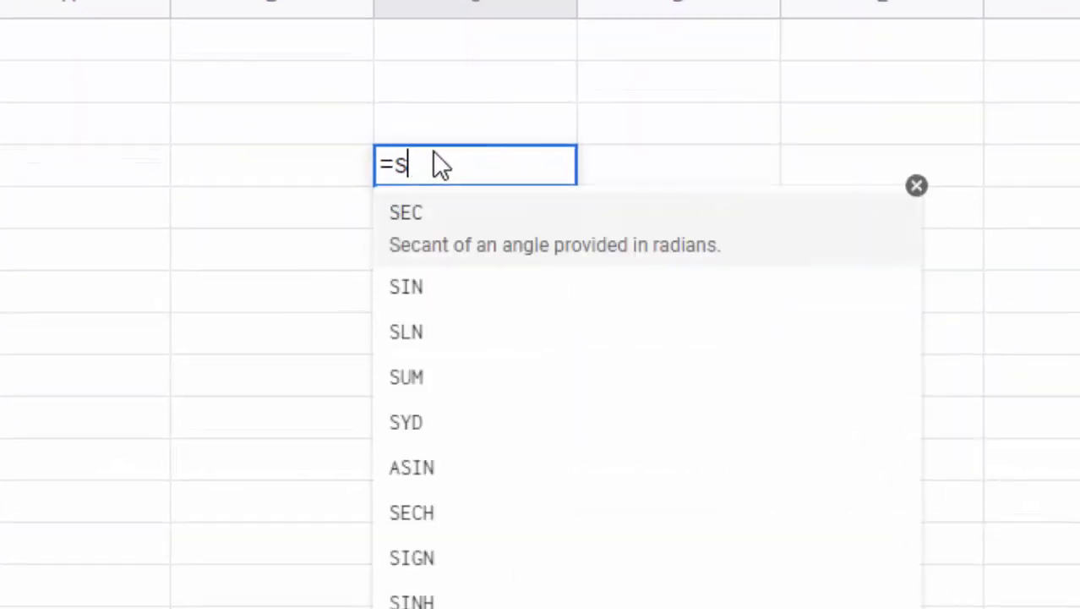
{"action": "type", "text": "or"}
{"action": "key", "text": "Tab"}
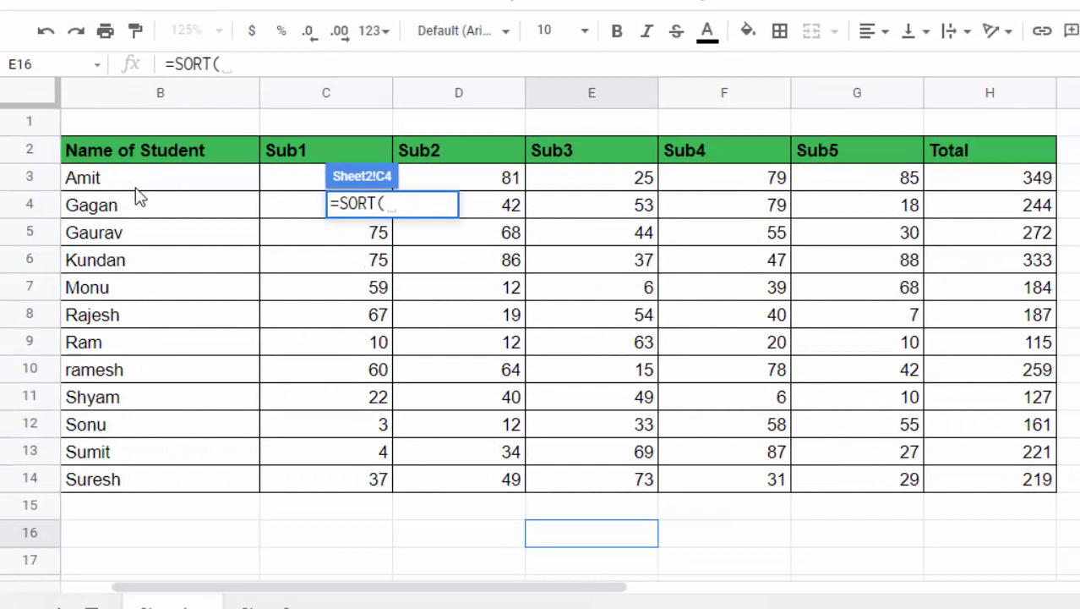
{"action": "left_click_drag", "start_coordinate": [135, 187], "coordinate": [951, 479]}
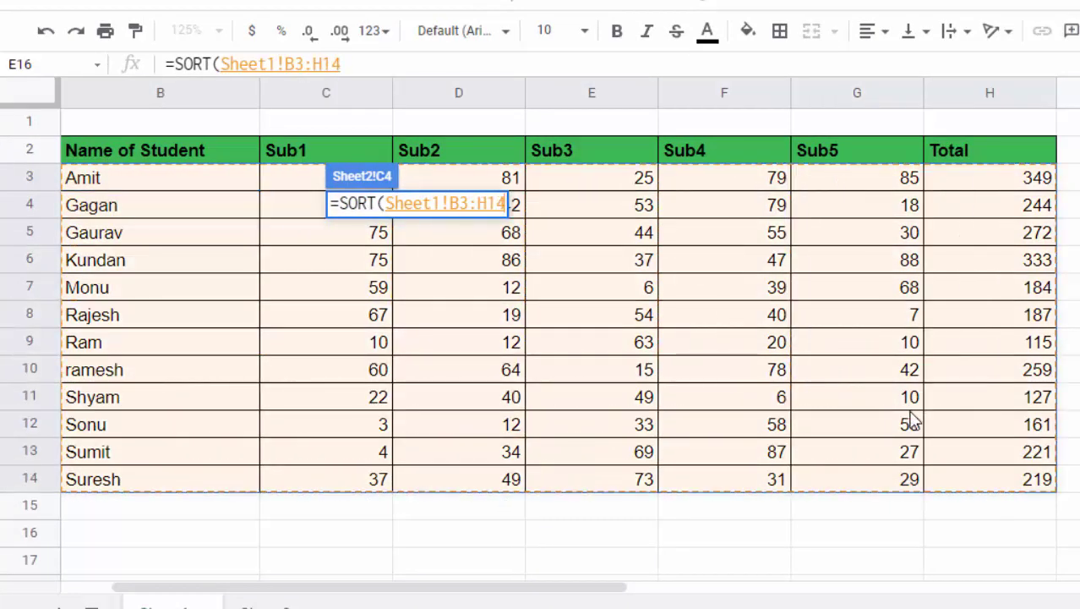
{"action": "type", "text": ")"}
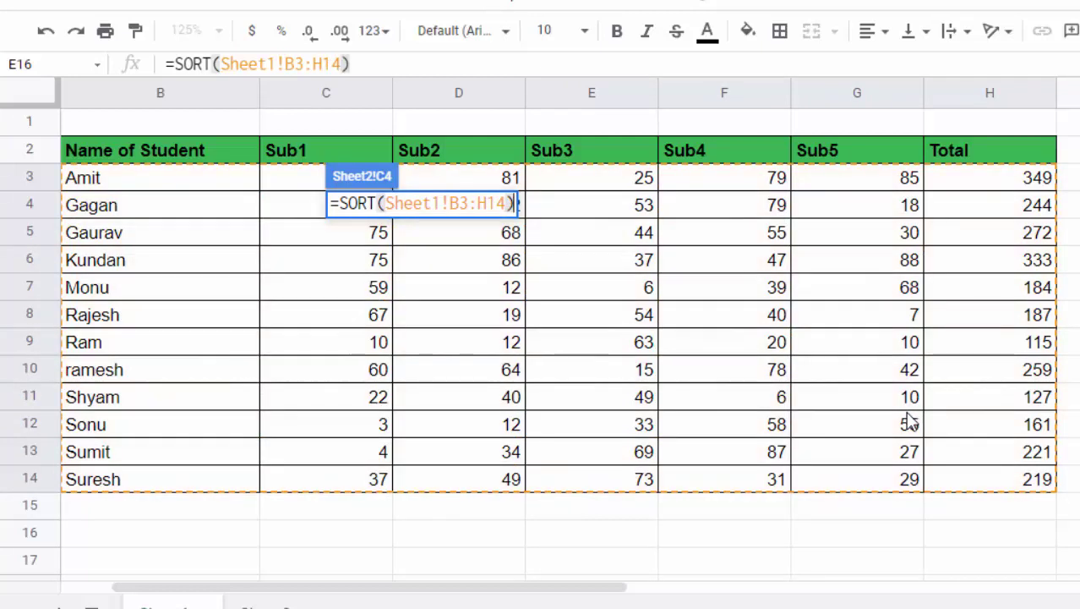
{"action": "key", "text": "Return"}
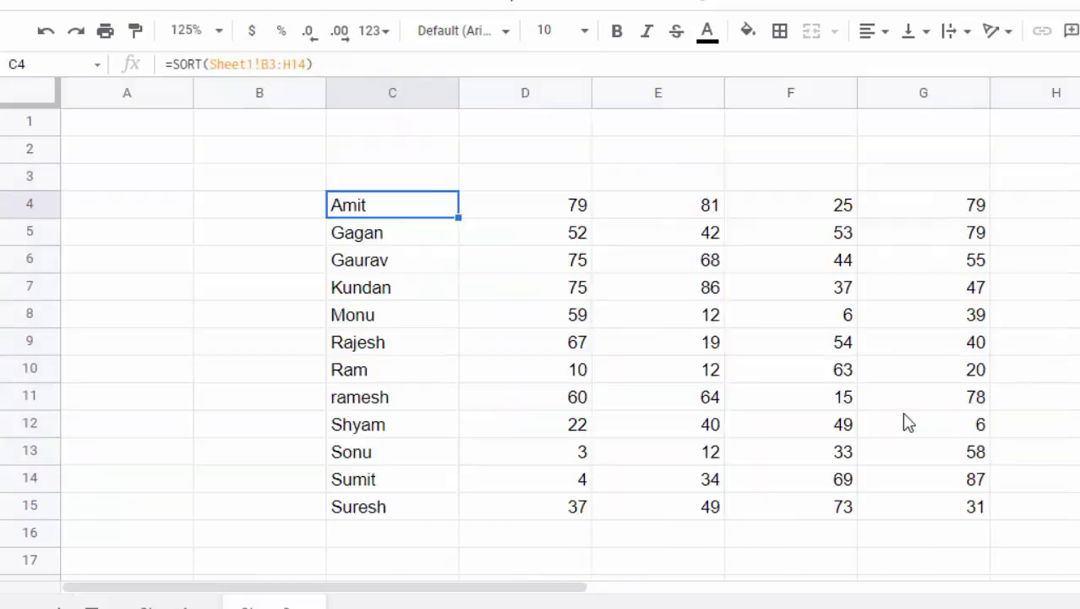